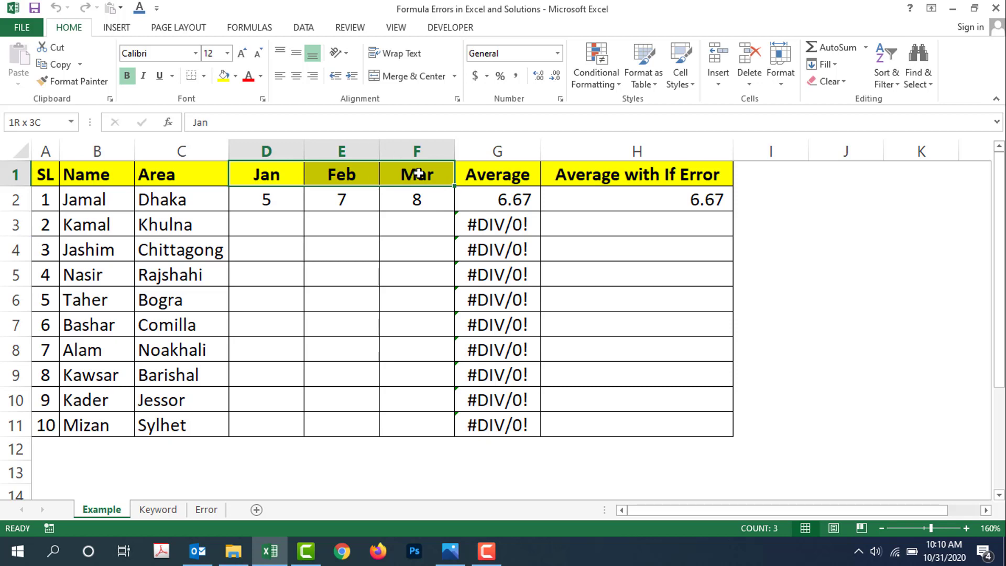
- Enter 5 for Jan, 1 for Feb and 2 for Mar in the Khulna row, cells D3:F3
left_click(516, 174)
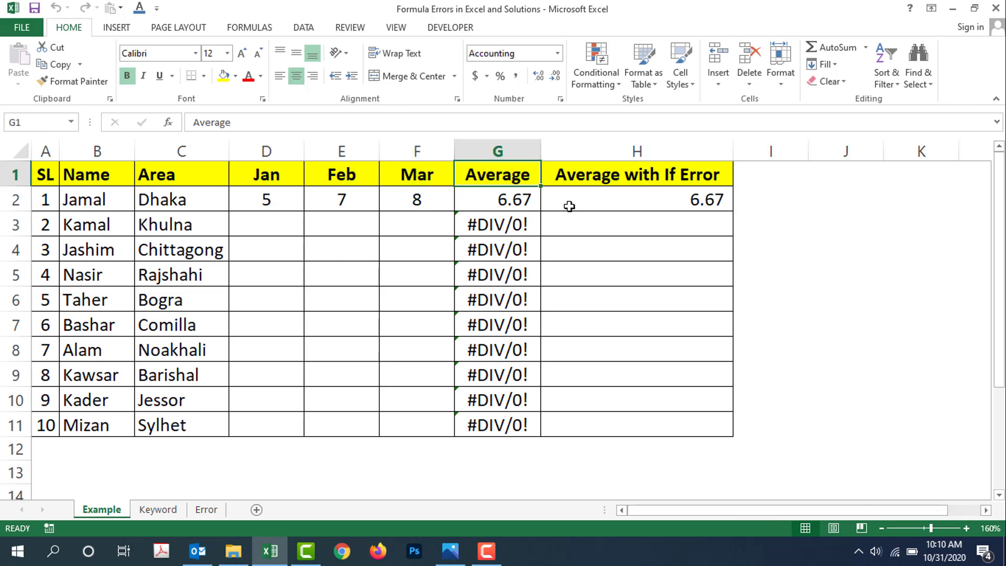
left_click(279, 226)
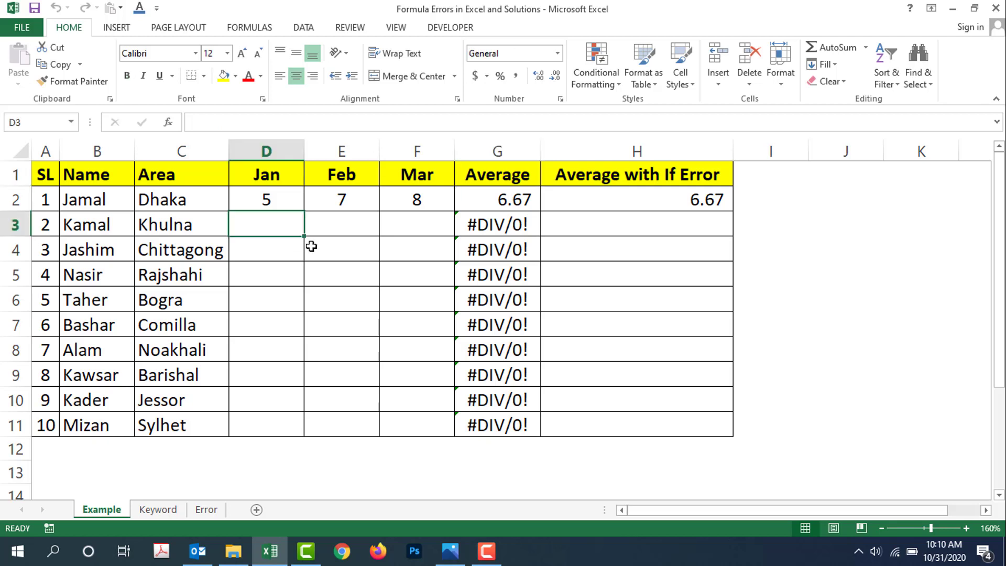
type("5")
key("Return")
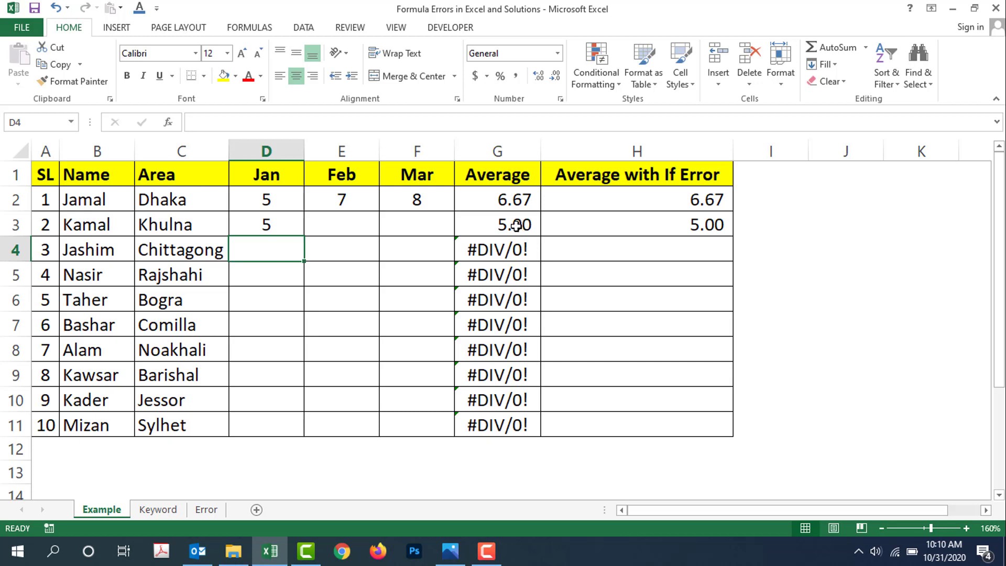
left_click(427, 226)
type("2")
left_click(354, 230)
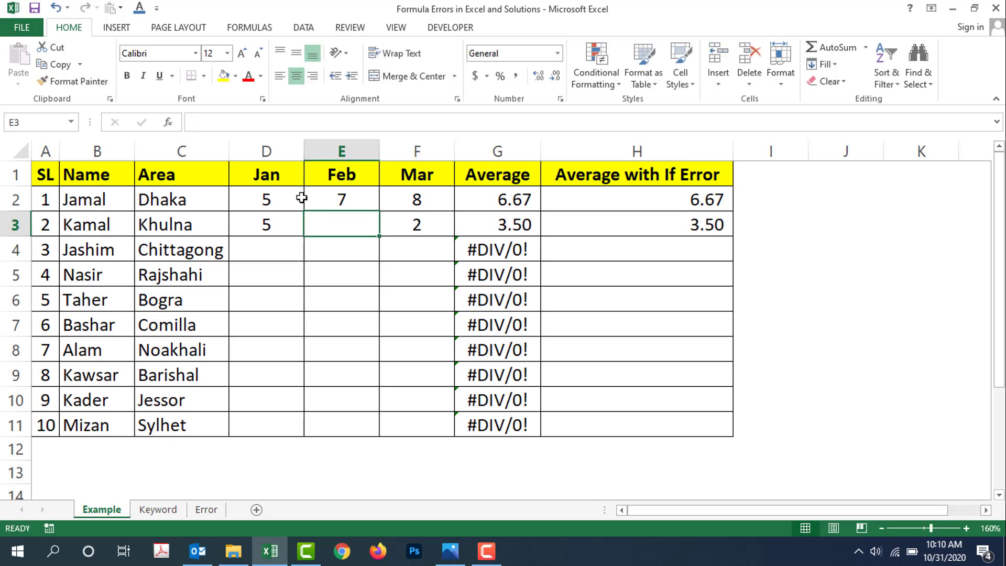
type("1")
left_click(355, 291)
left_click_drag(400, 227, 267, 226)
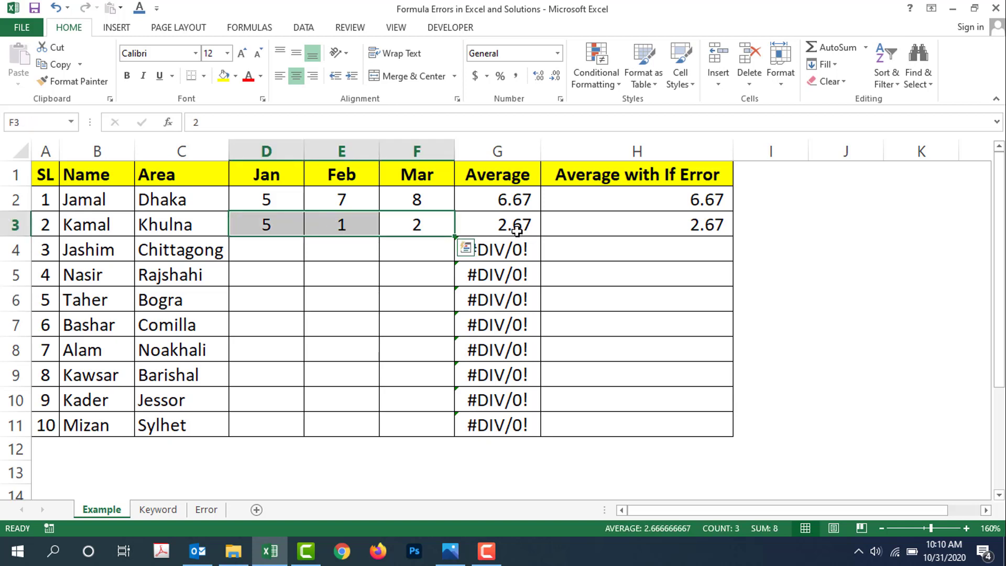
left_click_drag(404, 200, 293, 195)
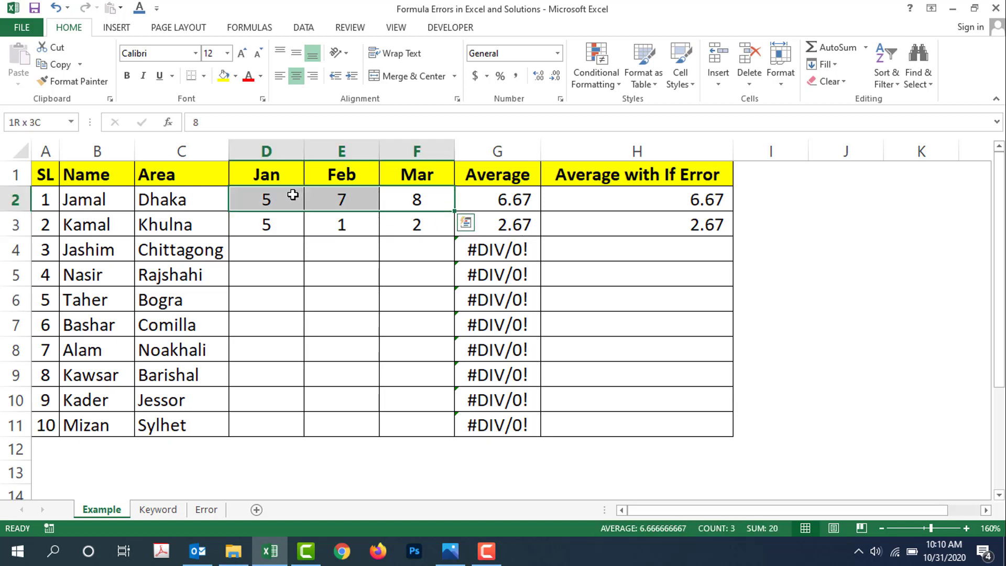
- Enter 0 for Jan, Feb and Mar in the Chittagong row, cells D4:F4
left_click(282, 256)
type("0")
left_click(335, 251)
type("0")
left_click(399, 252)
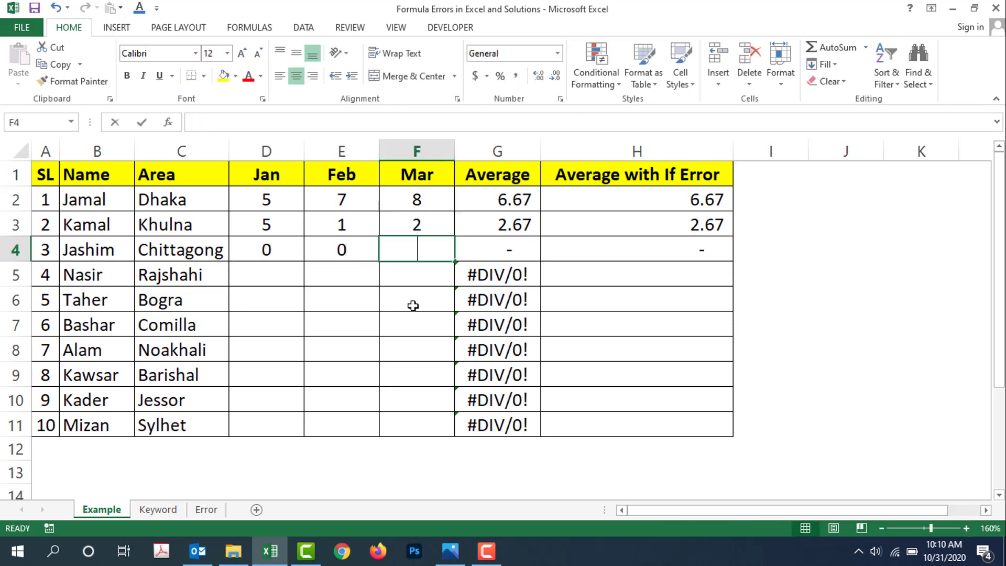
type("0")
left_click(412, 313)
- Clear the Jan, Feb and Mar values in the Chittagong row, cells D4:F4
left_click_drag(415, 250, 278, 250)
key("Delete")
left_click(296, 298)
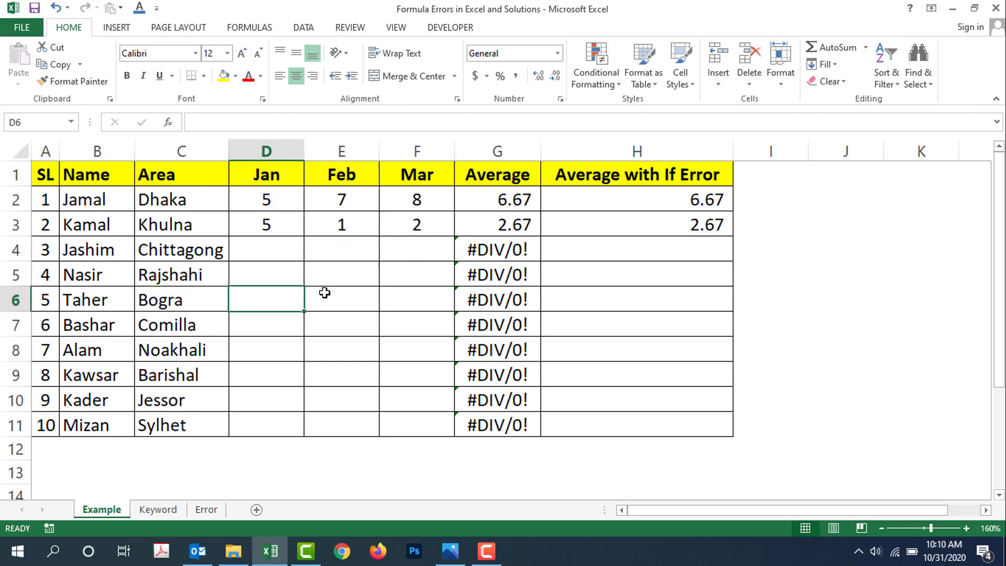
- Examine the blank month cells and compare the AVERAGE formulas in column G with the IFERROR formulas in column H
left_click_drag(391, 275, 281, 422)
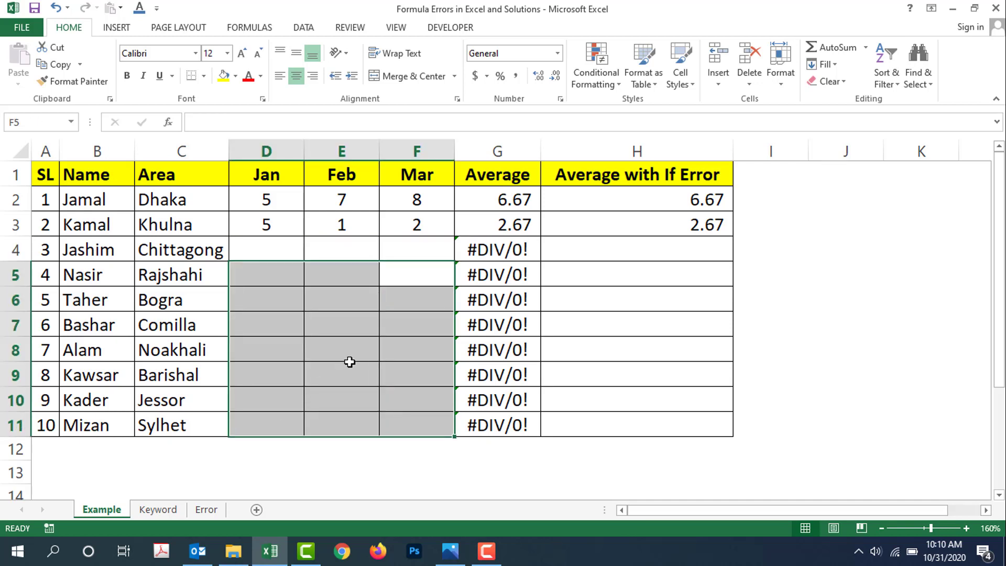
left_click(391, 348)
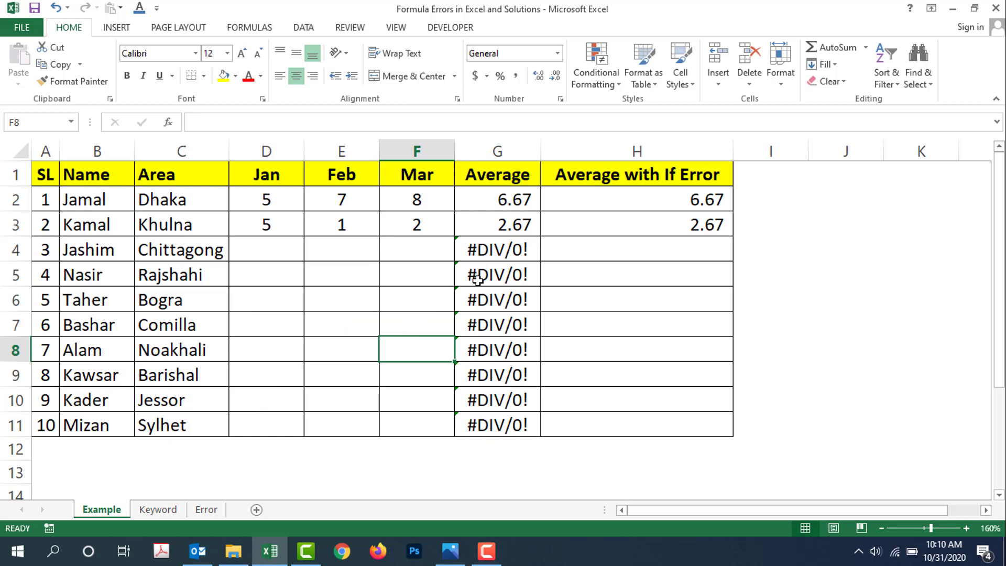
left_click_drag(272, 225, 390, 227)
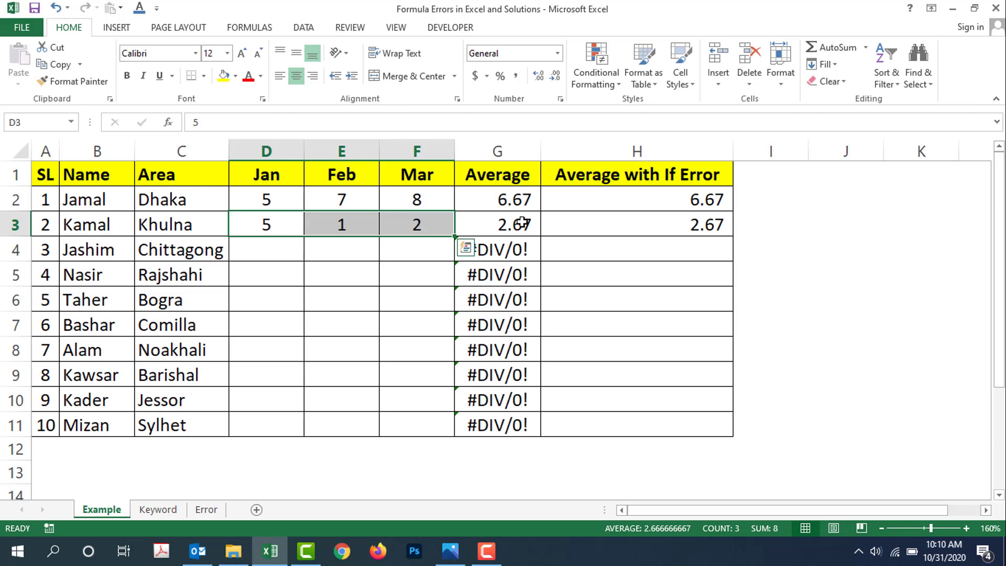
left_click(521, 225)
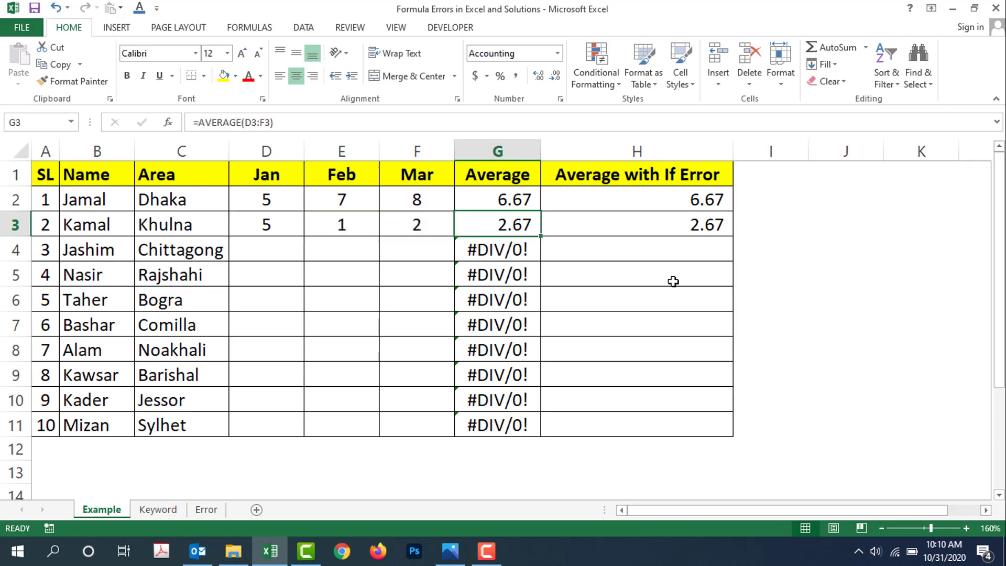
left_click(360, 250)
left_click_drag(617, 250, 637, 322)
left_click(659, 357)
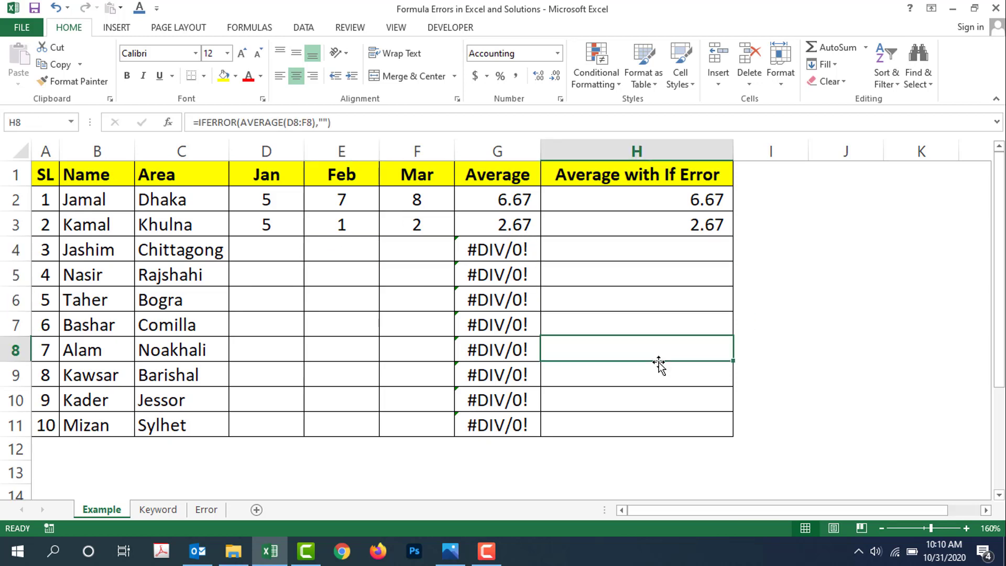
left_click(680, 286)
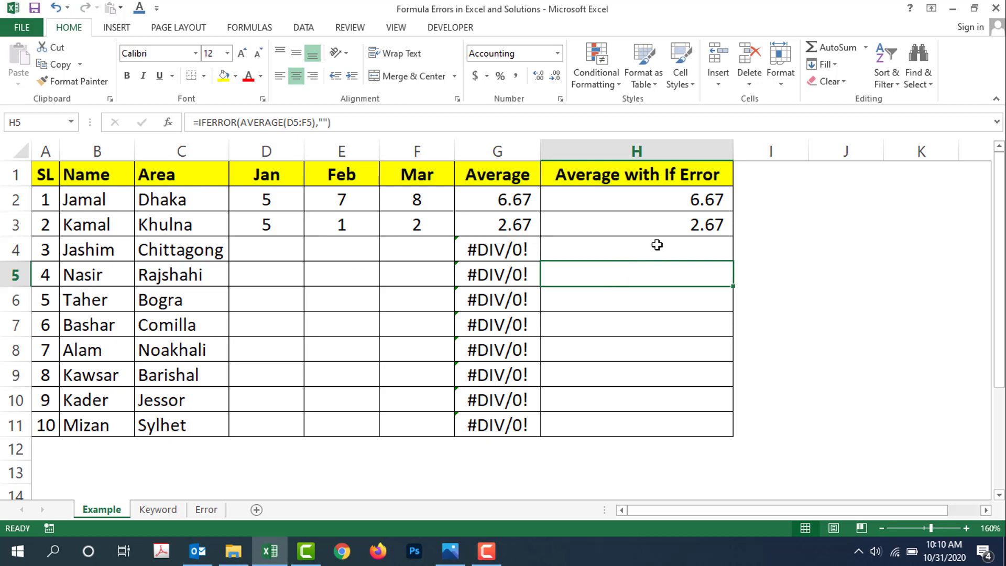
left_click_drag(656, 247, 653, 425)
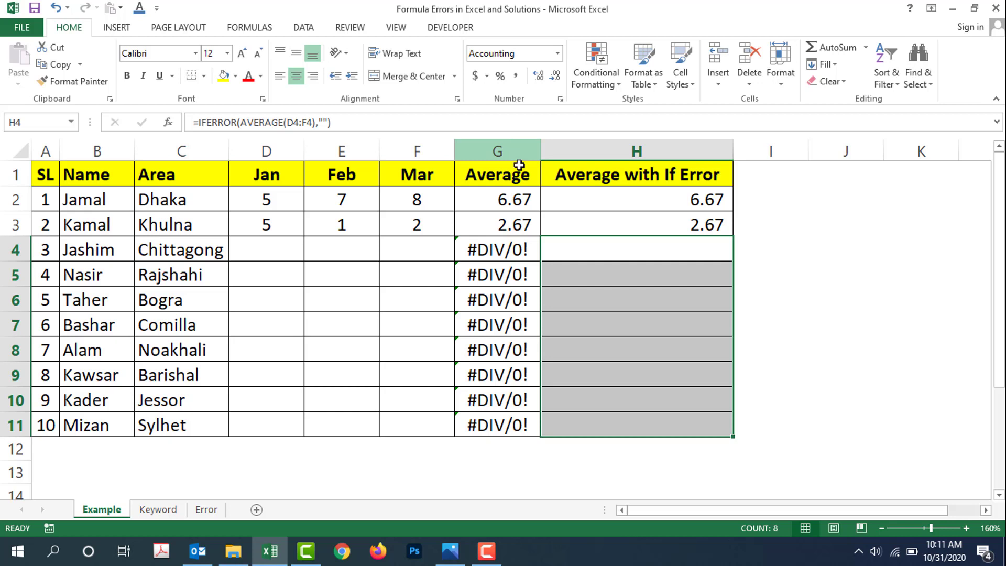
left_click(503, 201)
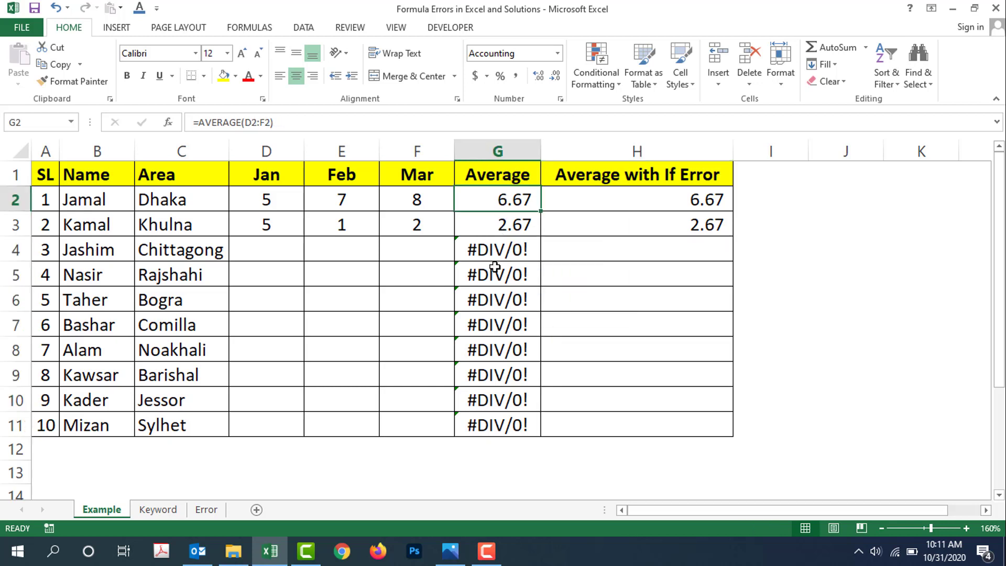
left_click(668, 200)
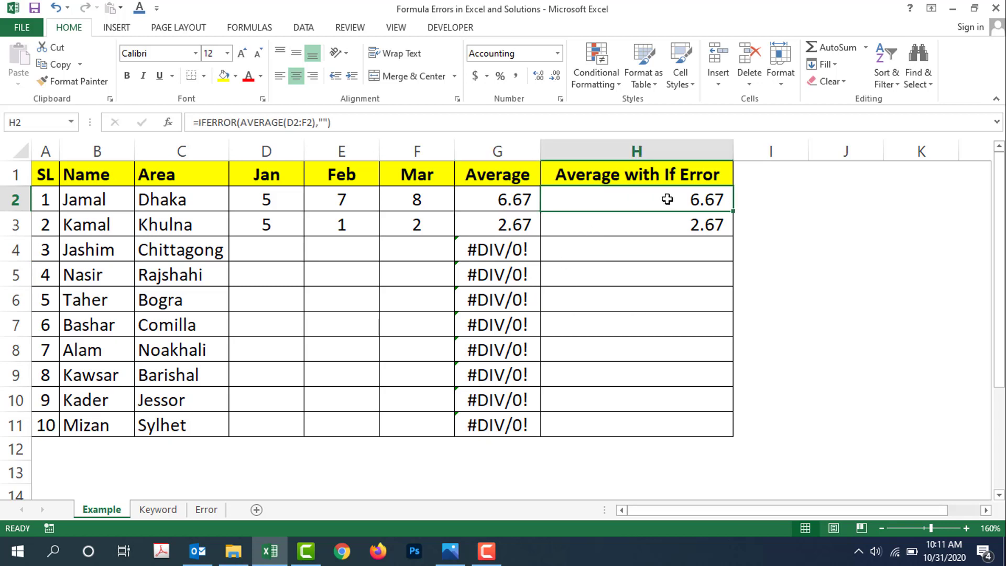
left_click(524, 198)
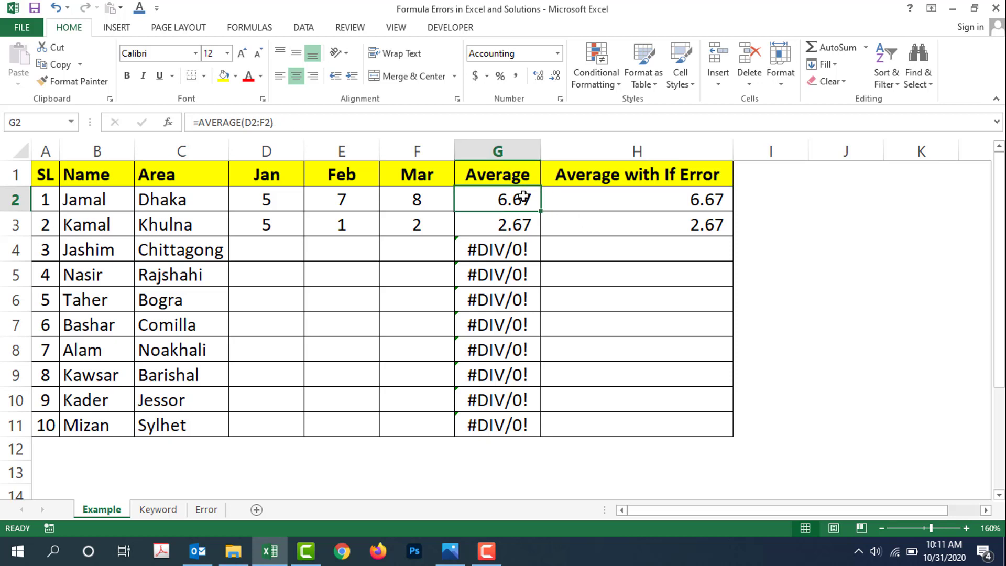
- Copy the formula text from H2 without its equals sign and paste it into H13 as IFERROR(AVERAGE(D2:F2),"")
left_click(662, 177)
left_click(683, 194)
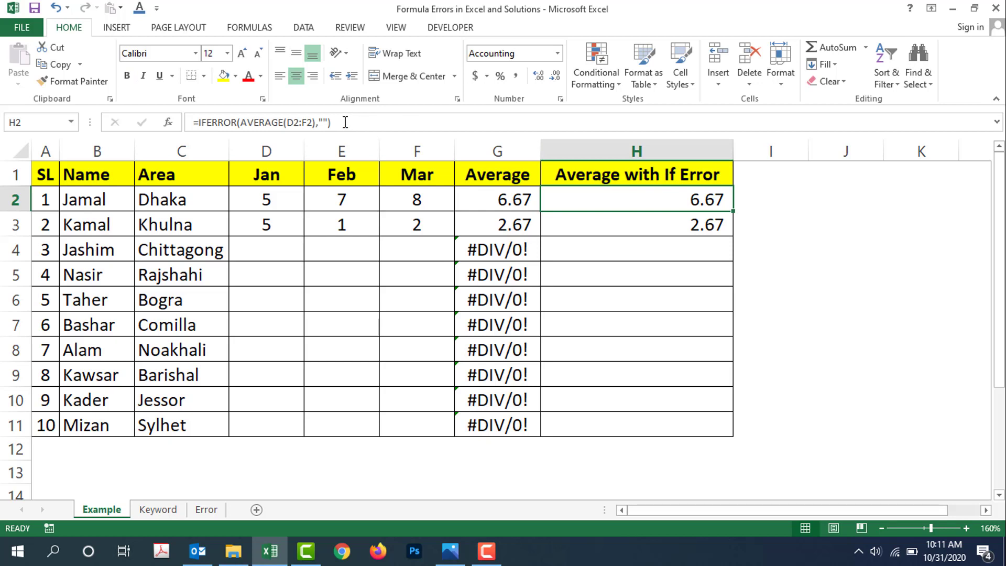
left_click_drag(346, 122, 183, 118)
key("ctrl+c")
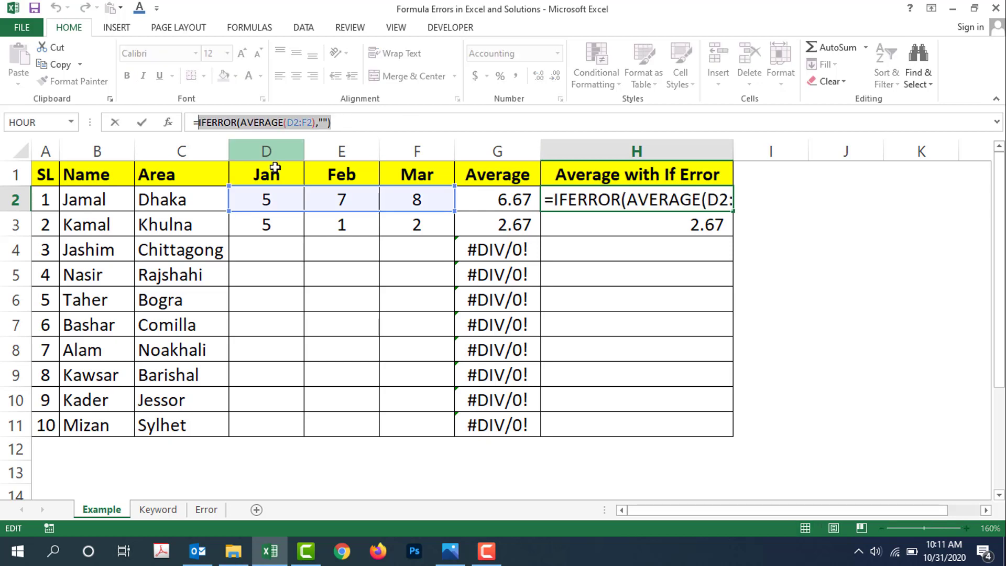
key("Return")
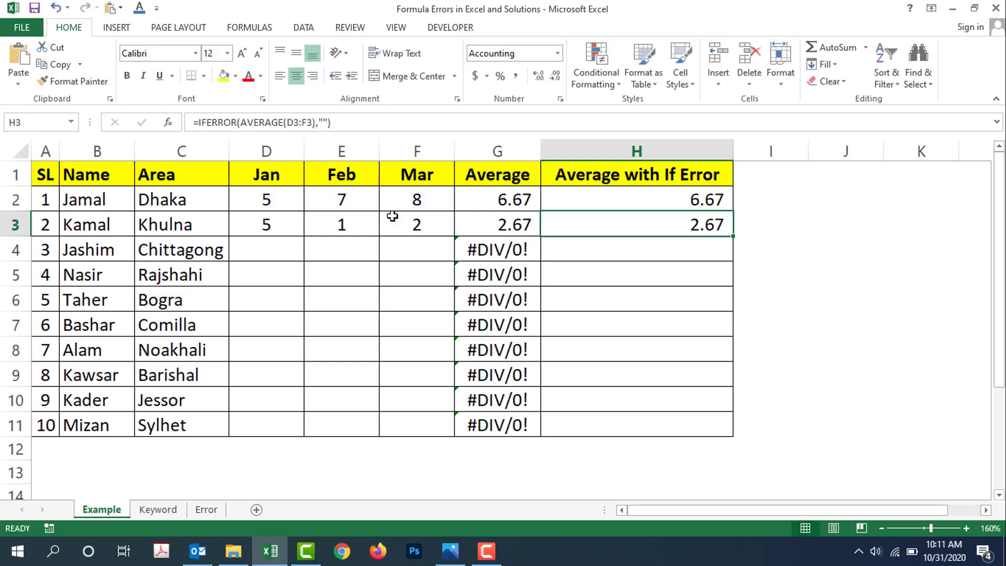
left_click(636, 463)
key("ctrl+v")
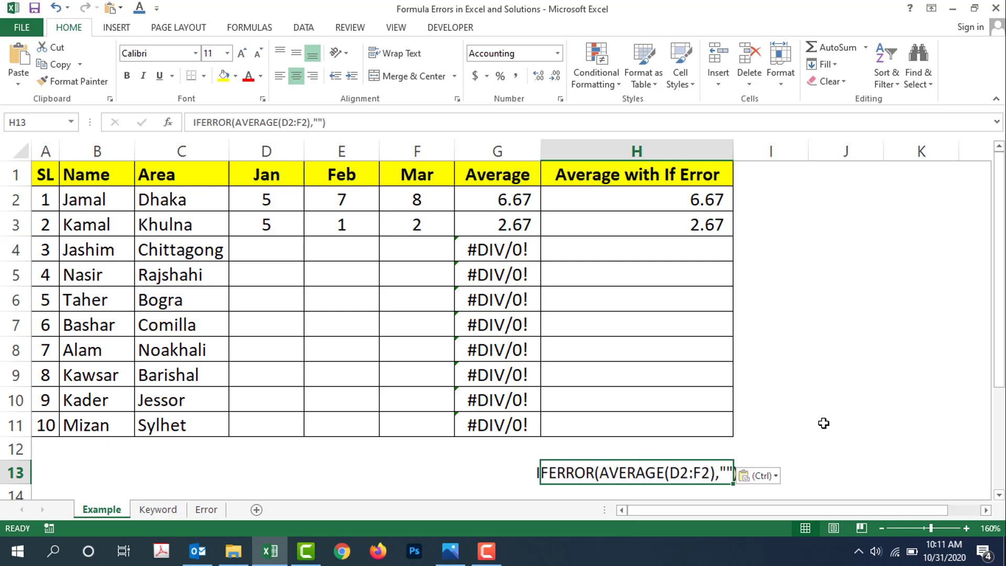
left_click(822, 423)
- Clear the existing formulas from the Average with If Error column below its header
left_click(776, 409)
left_click_drag(697, 211, 703, 235)
key("Delete")
left_click(881, 299)
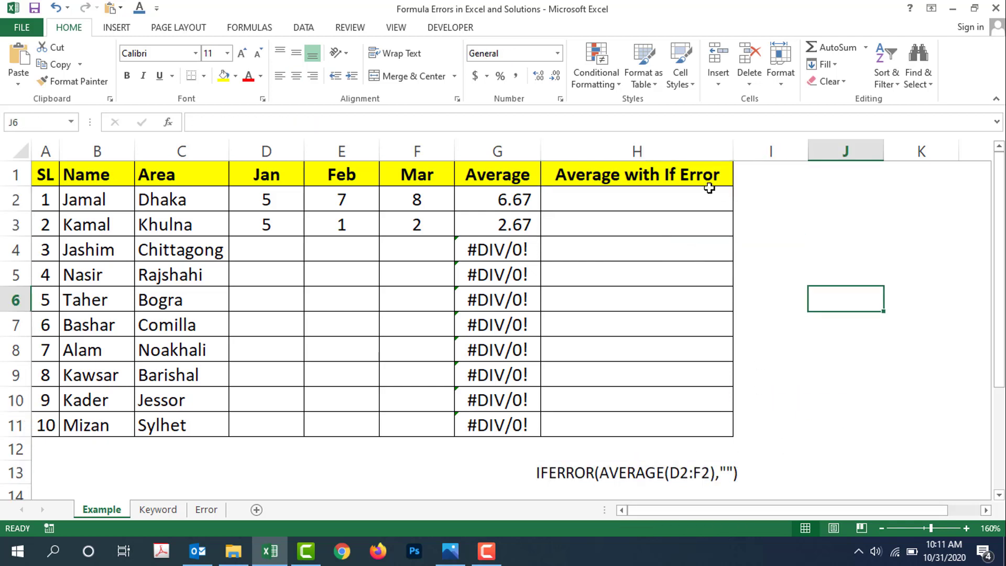
- Enter the formula =AVERAGE(D2:F2) in cell H2 of the Average with If Error column
left_click(695, 175)
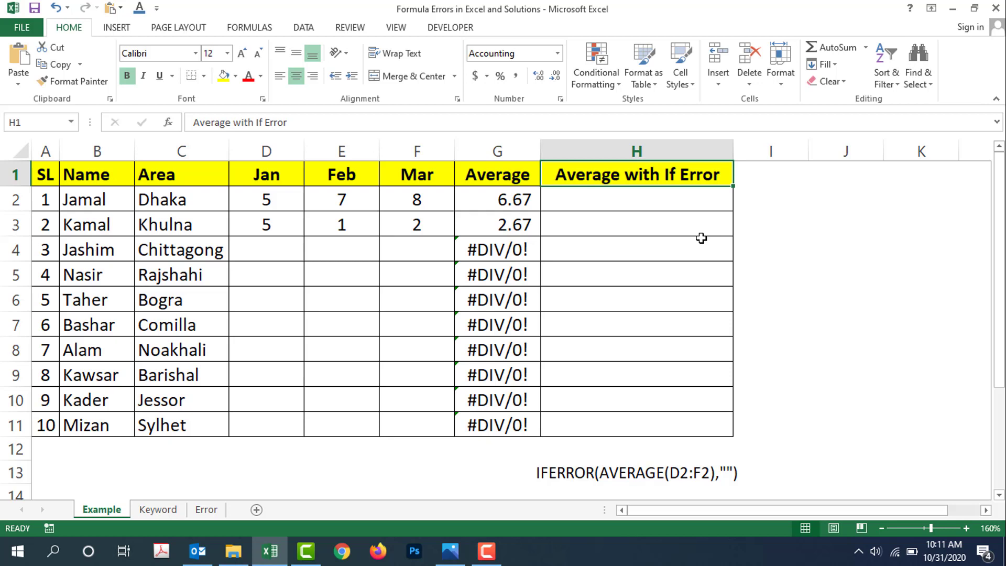
left_click(516, 197)
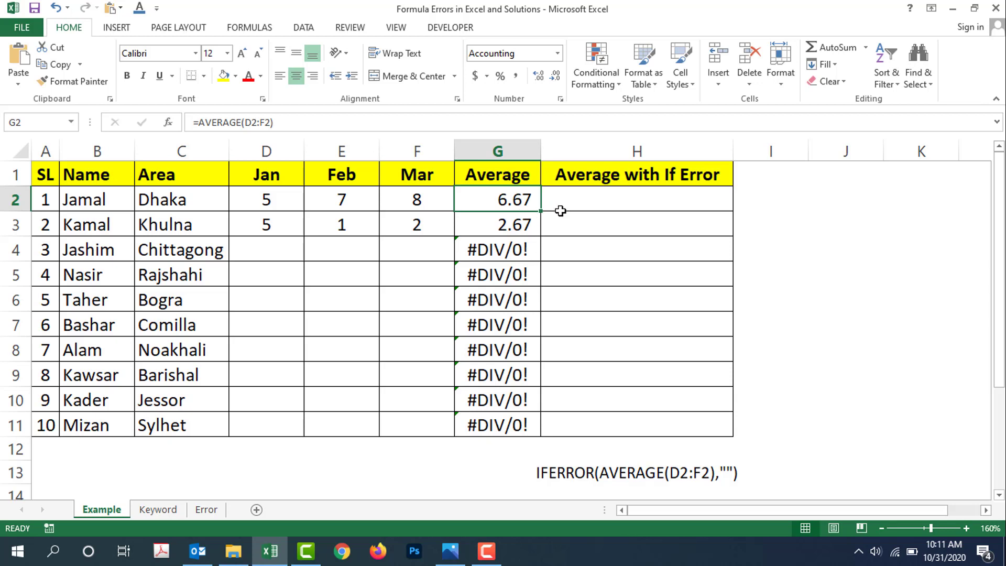
left_click(598, 200)
type("=")
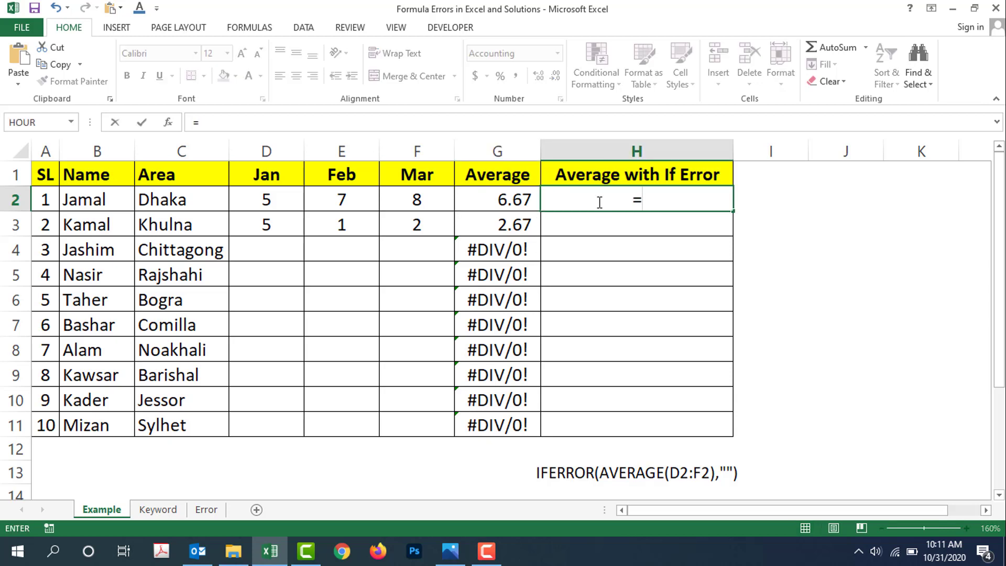
type("avarage")
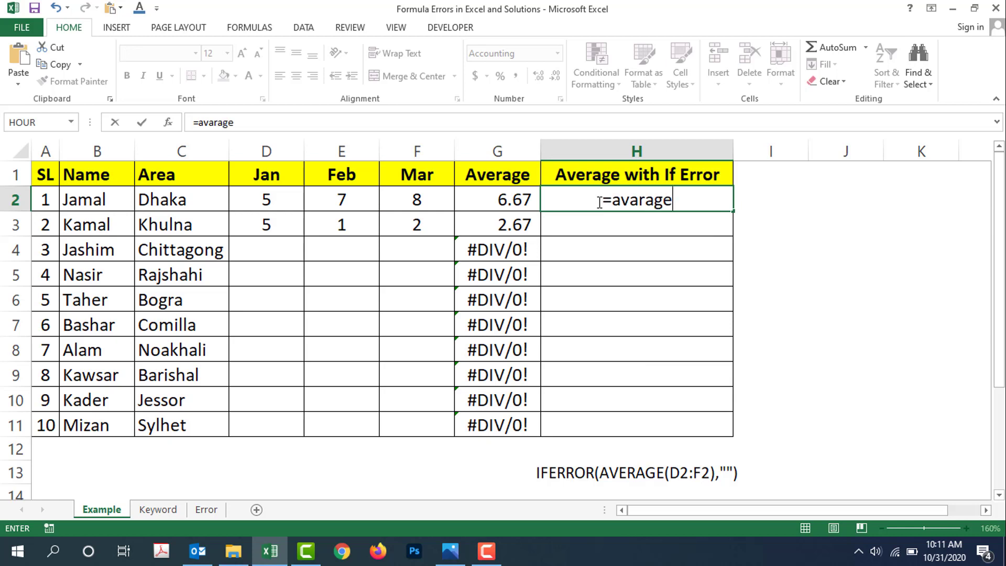
left_click(639, 201)
key("BackSpace")
type("e")
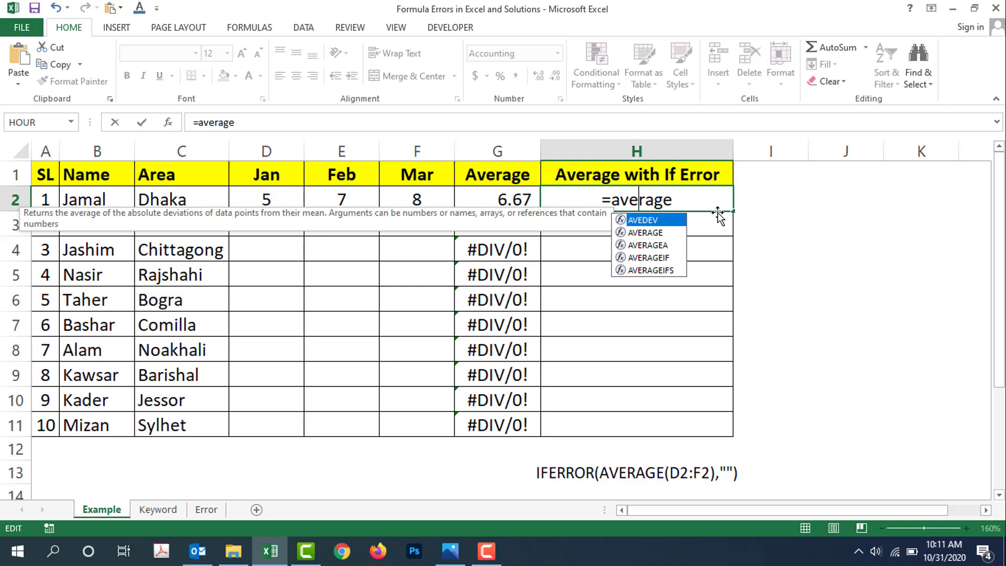
double_click(660, 232)
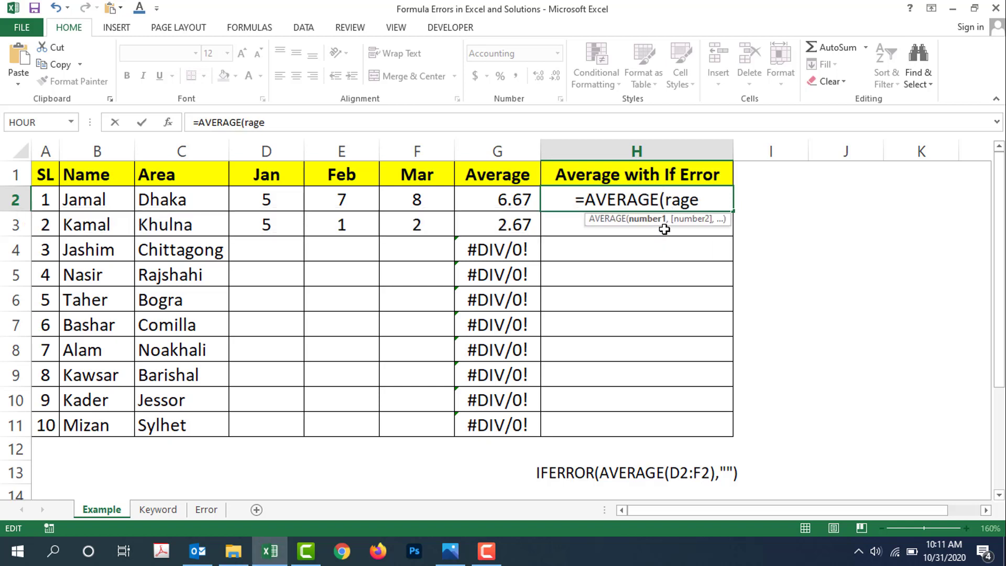
left_click(705, 199)
key("BackSpace")
key("BackSpace")
key("BackSpace")
key("BackSpace")
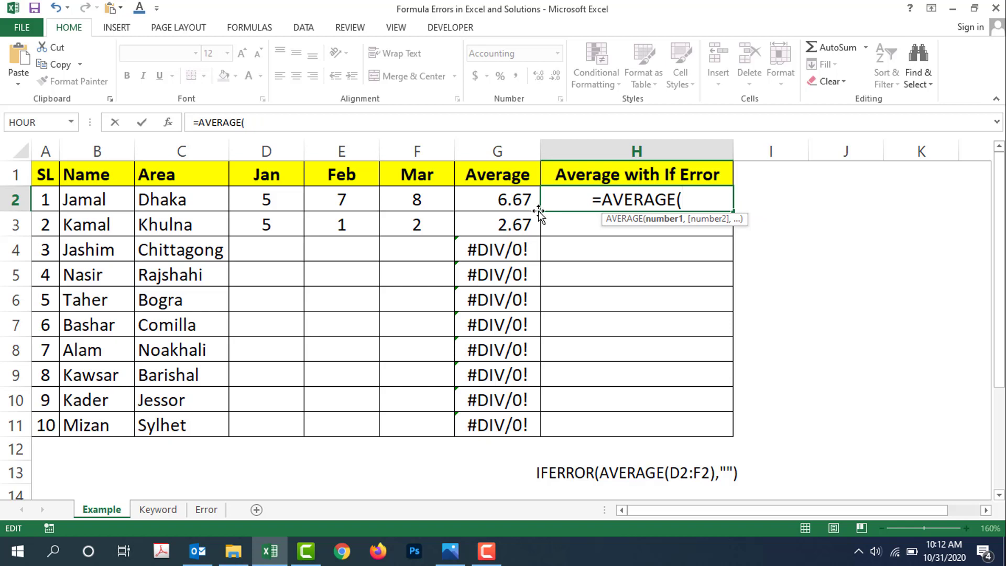
left_click_drag(388, 198, 281, 192)
type(")")
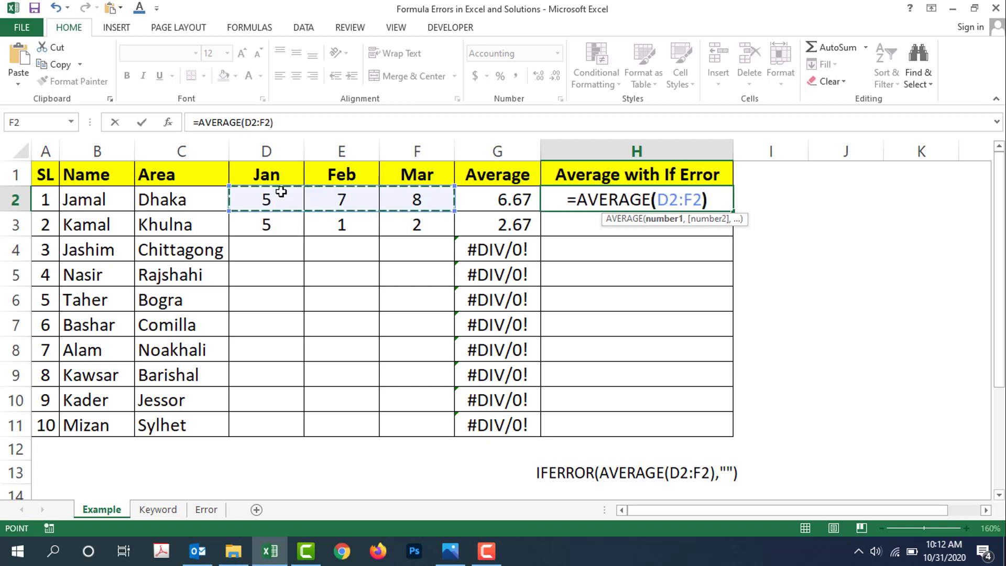
key("Return")
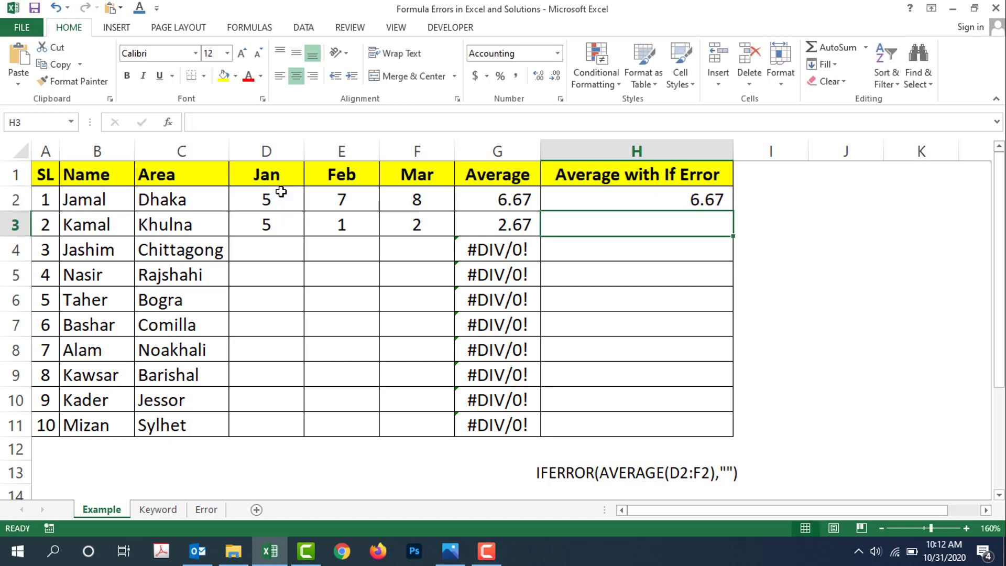
- Copy the average formula from H2 down to H3:H11 and select the error cells H4:H11
left_click(716, 202)
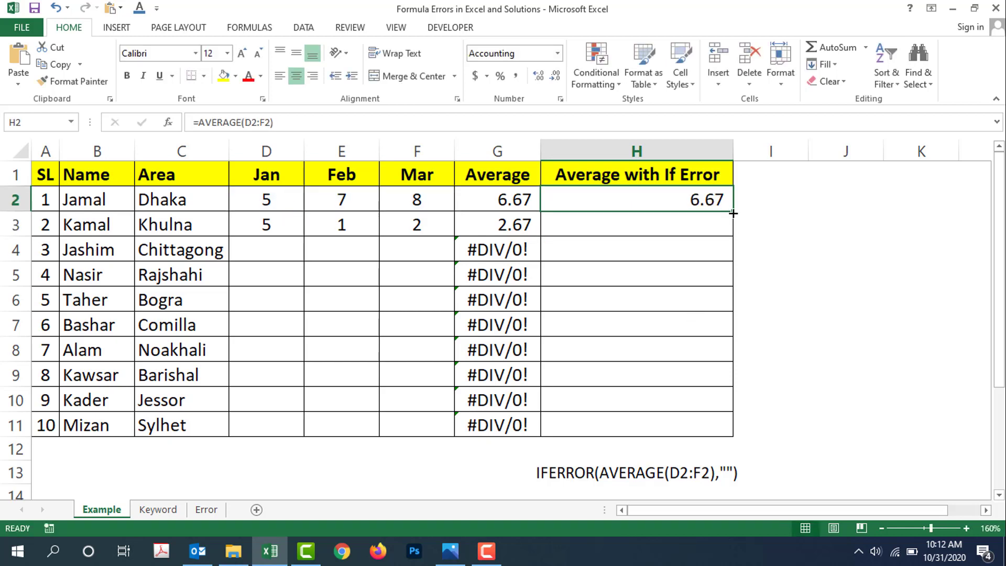
key("ctrl+c")
left_click_drag(693, 229, 654, 425)
key("ctrl+v")
left_click(759, 326)
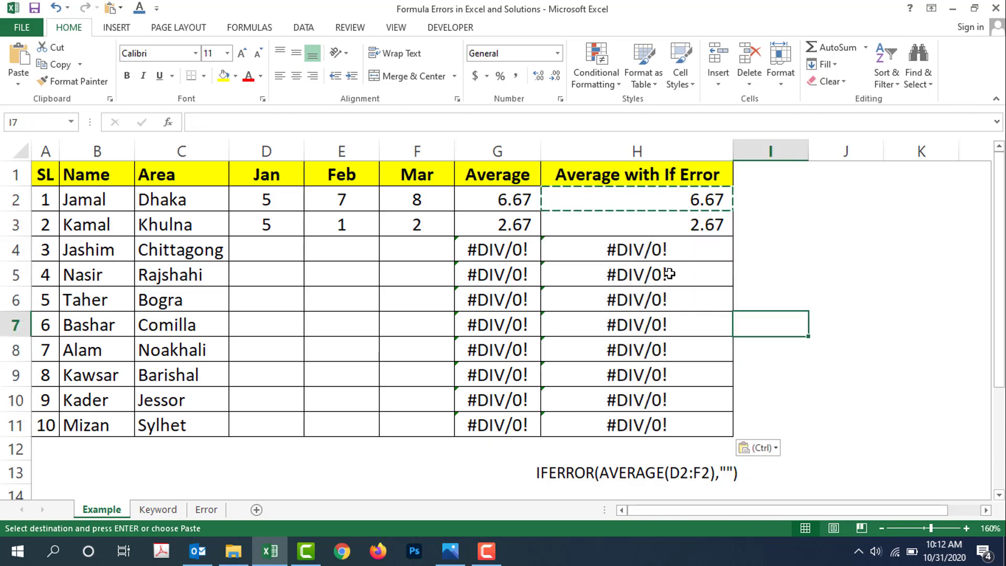
left_click_drag(655, 256, 652, 422)
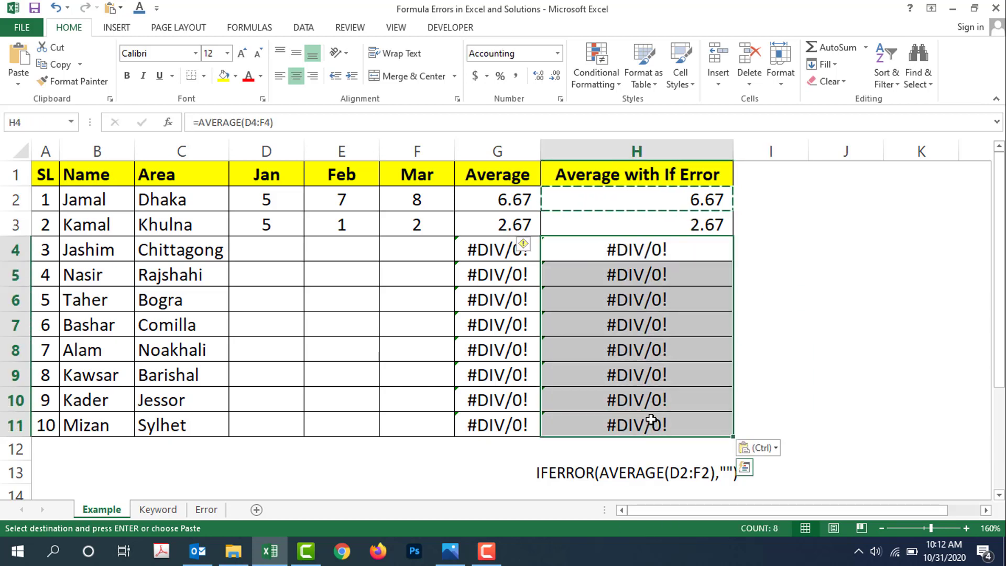
- Clear the average formulas from H2:H11 and begin a new formula in cell H2 with an equals sign
left_click_drag(498, 262, 480, 425)
left_click(776, 326)
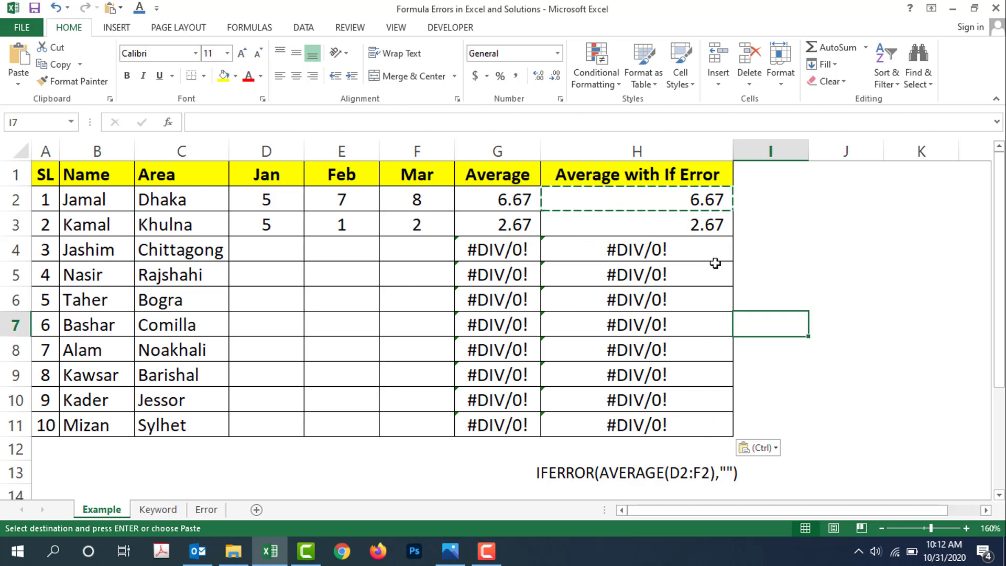
left_click_drag(688, 195, 690, 420)
key("Return")
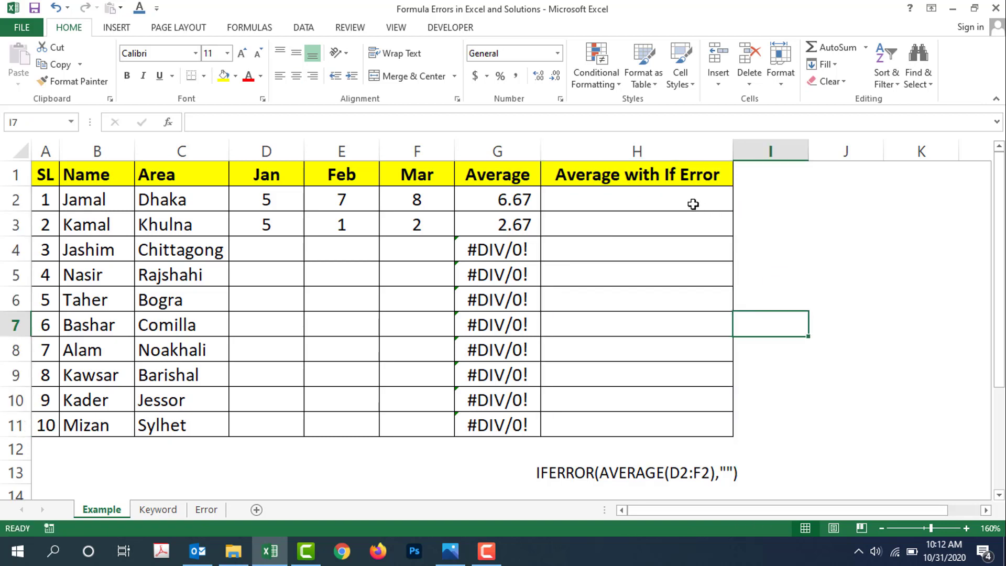
left_click(693, 203)
type("=")
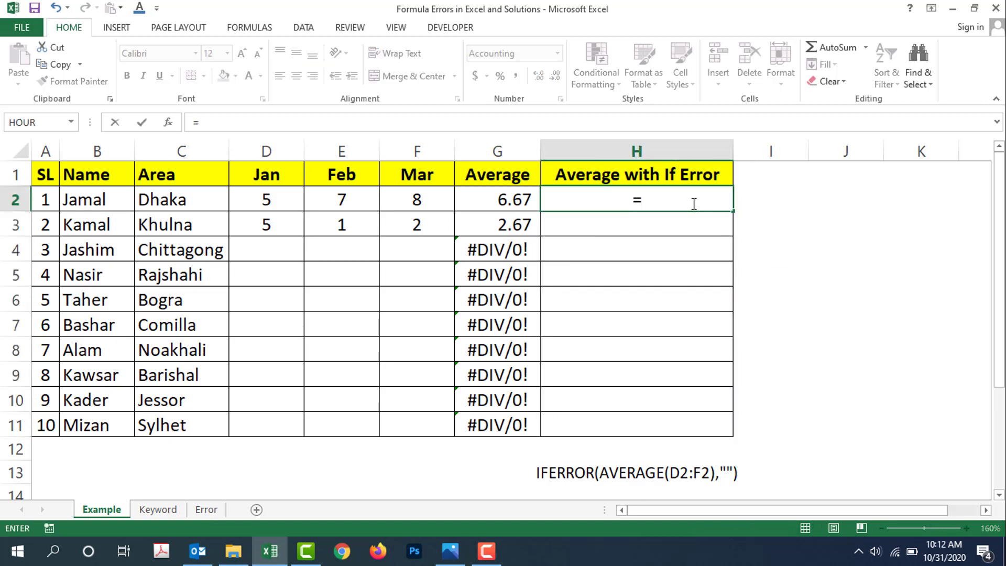
type("if")
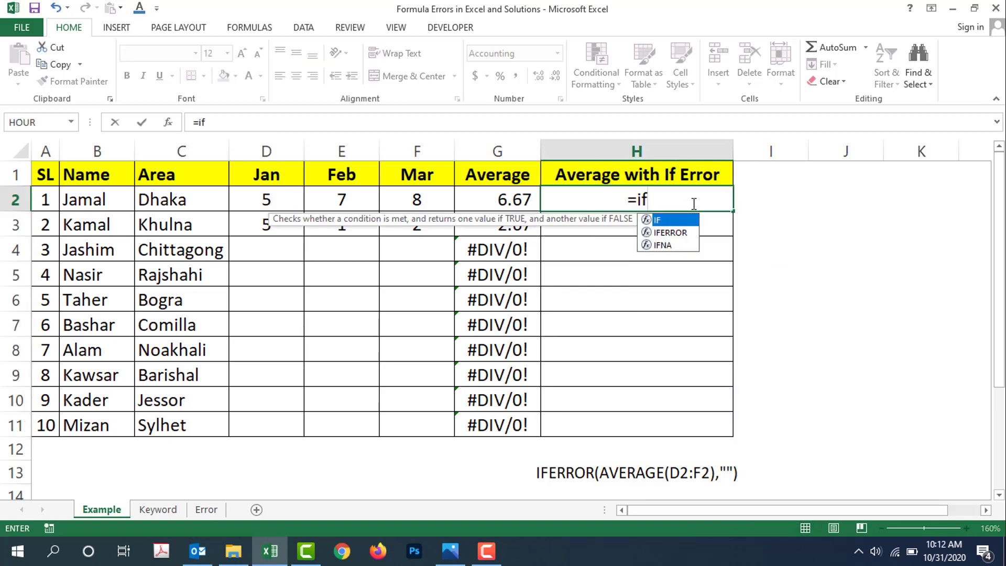
type("r")
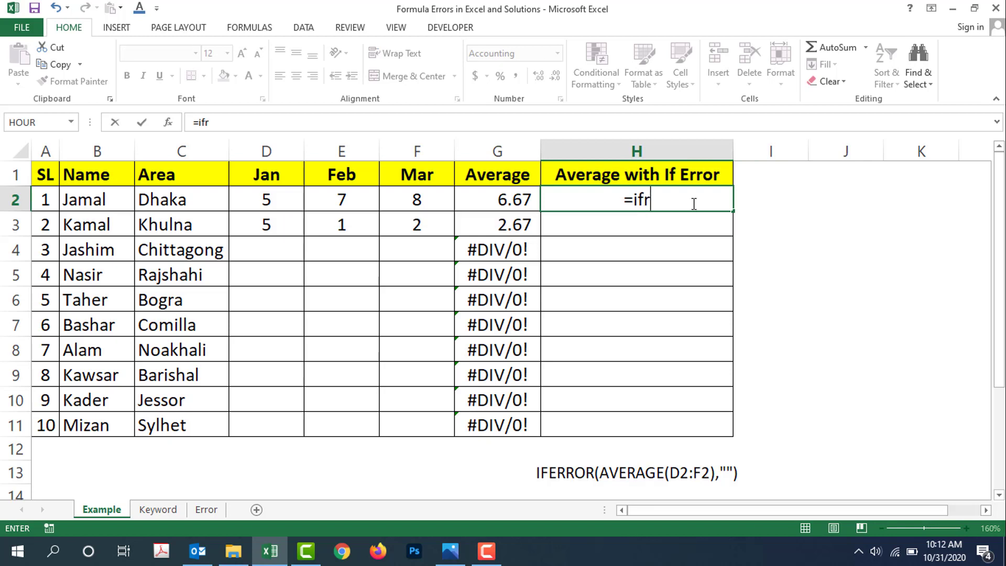
type("oor")
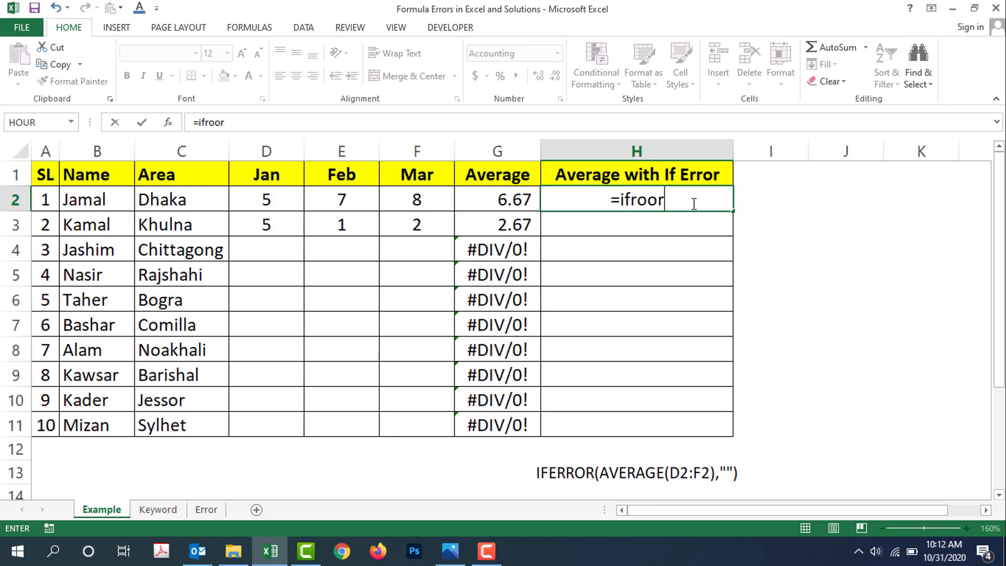
key("BackSpace")
key("BackSpace")
key("BackSpace")
key("BackSpace")
key("BackSpace")
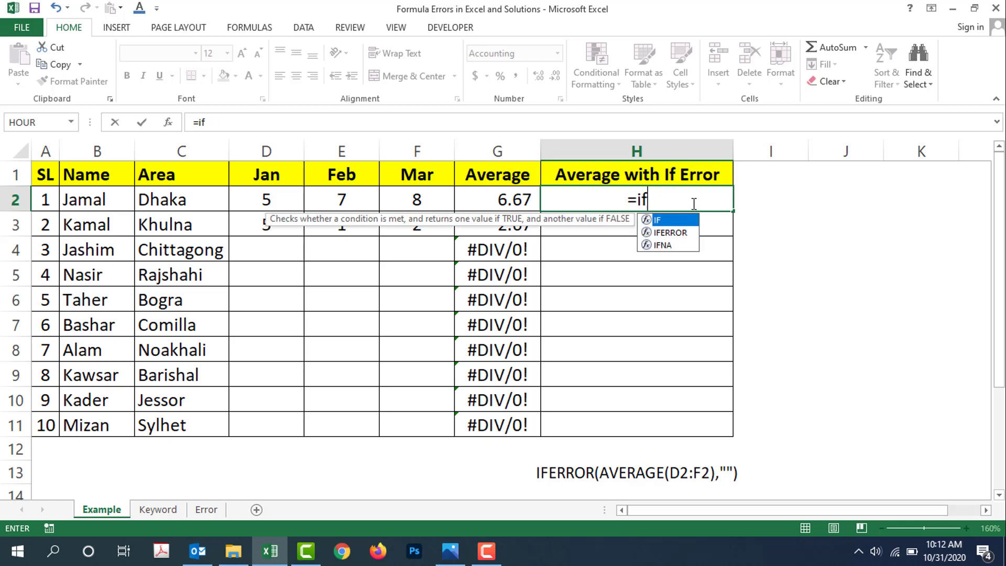
key("BackSpace")
key("BackSpace")
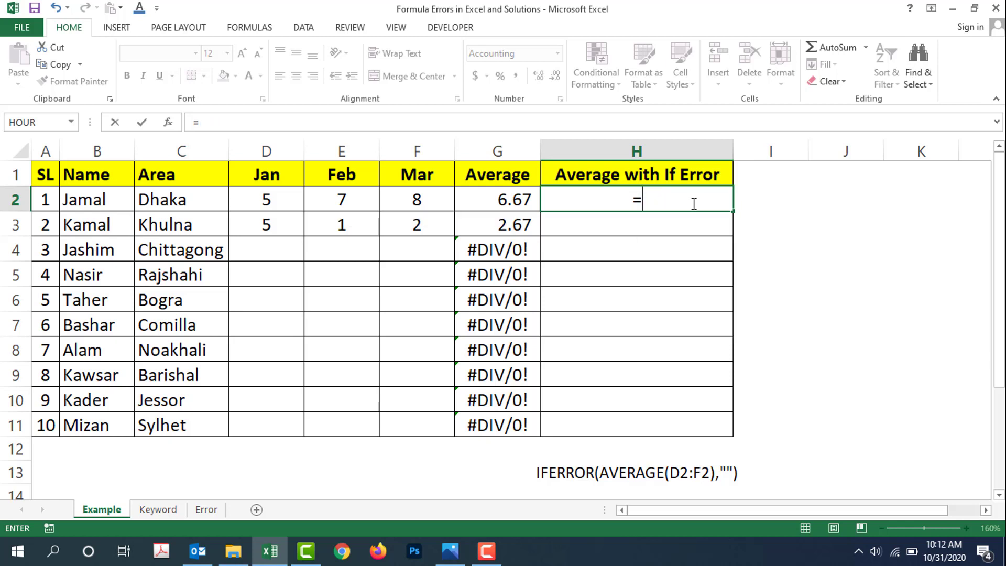
- Complete the formula in cell H2 as =IFERROR(AVERAGE(D2:F2),"")
type("IF")
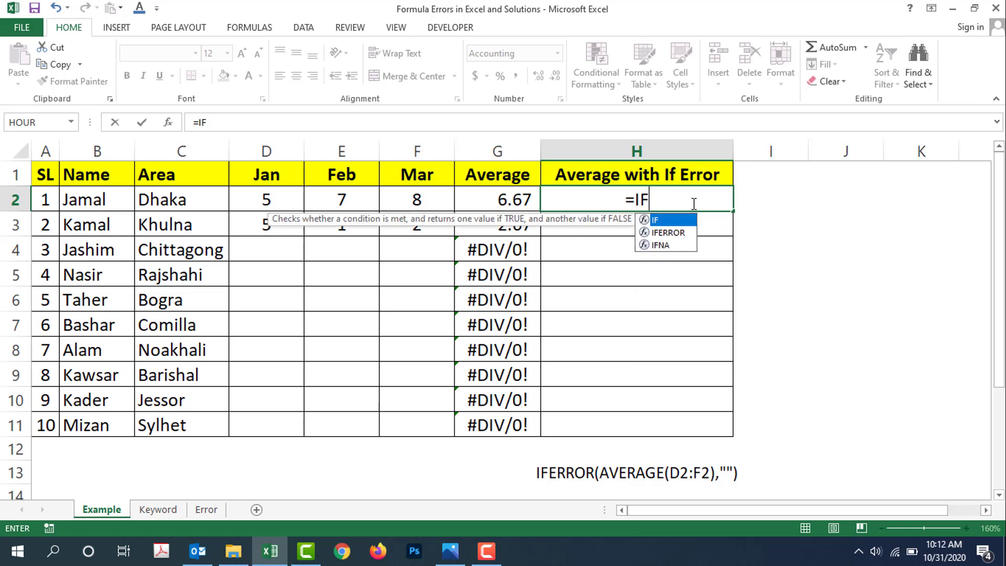
key("Down")
key("Tab")
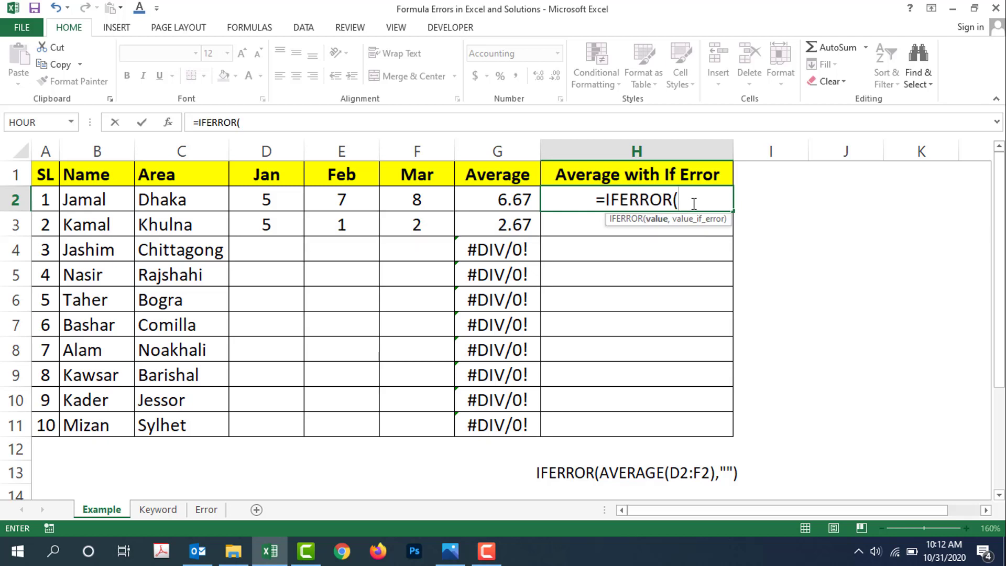
type("av")
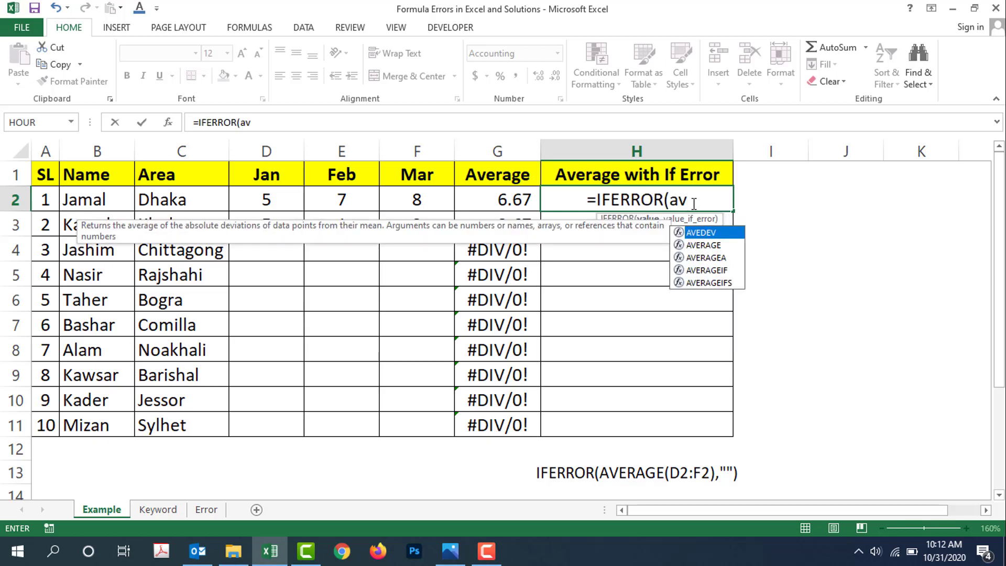
type("er")
key("Tab")
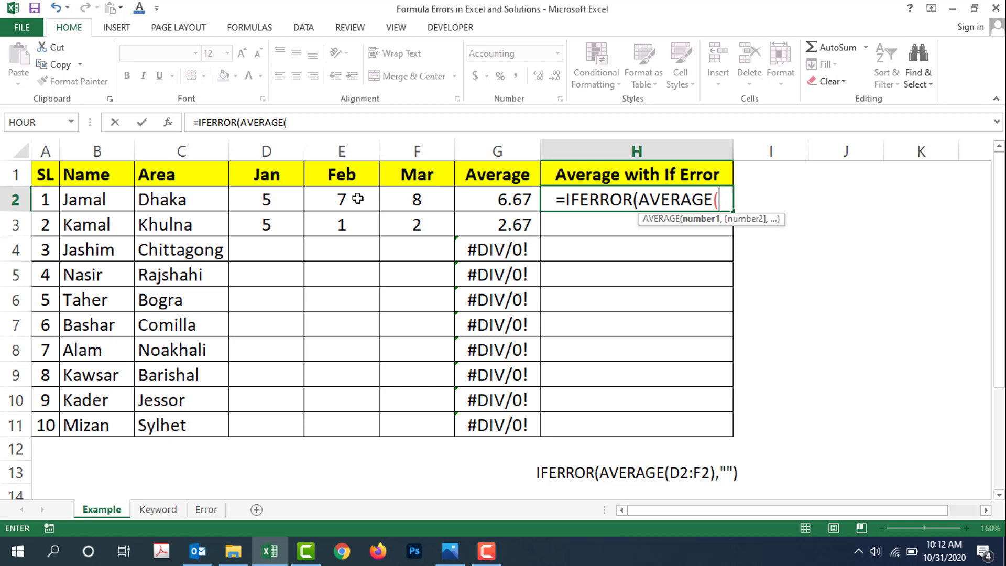
left_click_drag(401, 201, 281, 197)
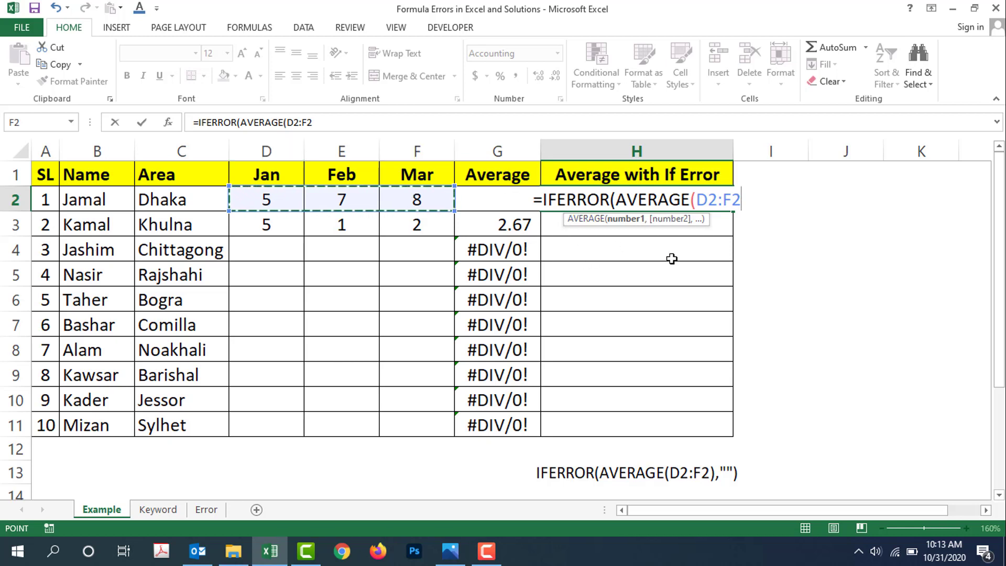
type(")")
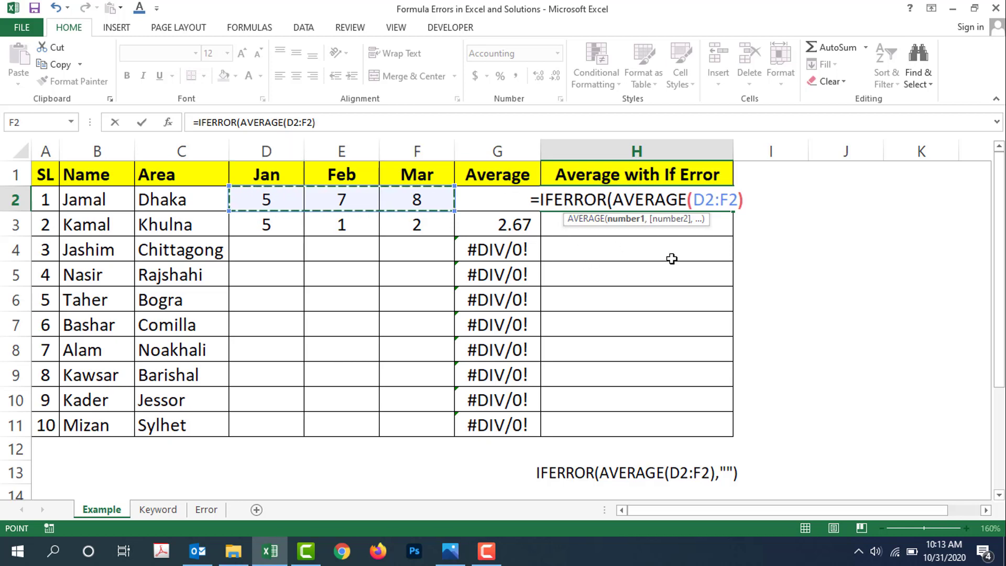
type(",")
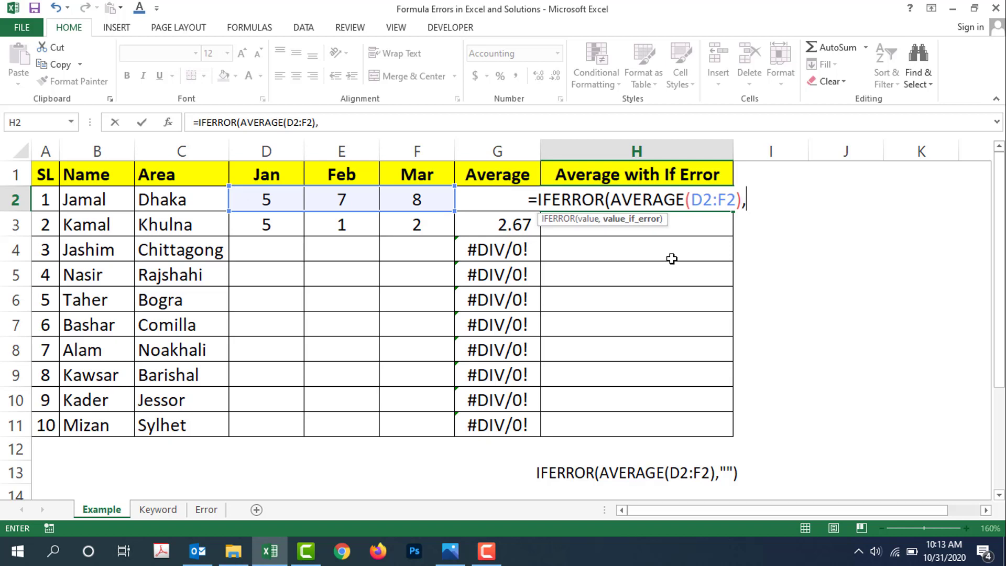
type("\"\")")
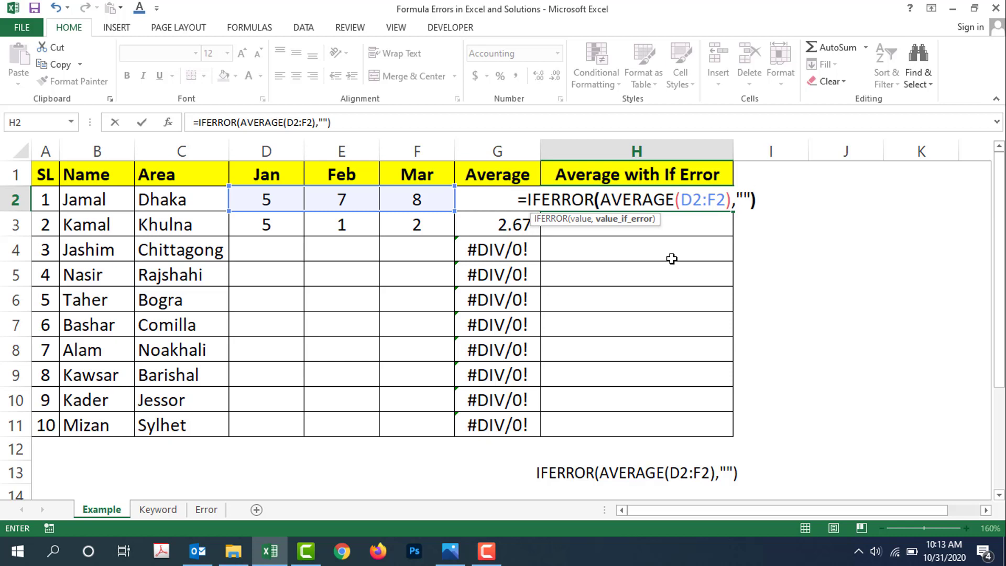
key("Return")
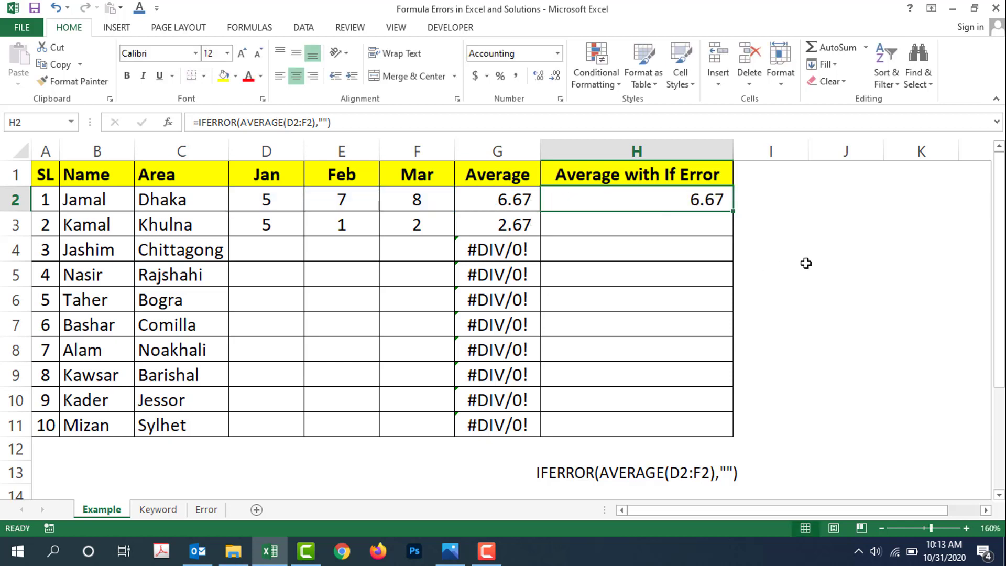
- Copy the IFERROR formula from H2 down through H11 and select cell H6 to inspect its formula
left_click(804, 262)
left_click(703, 201)
key("ctrl+c")
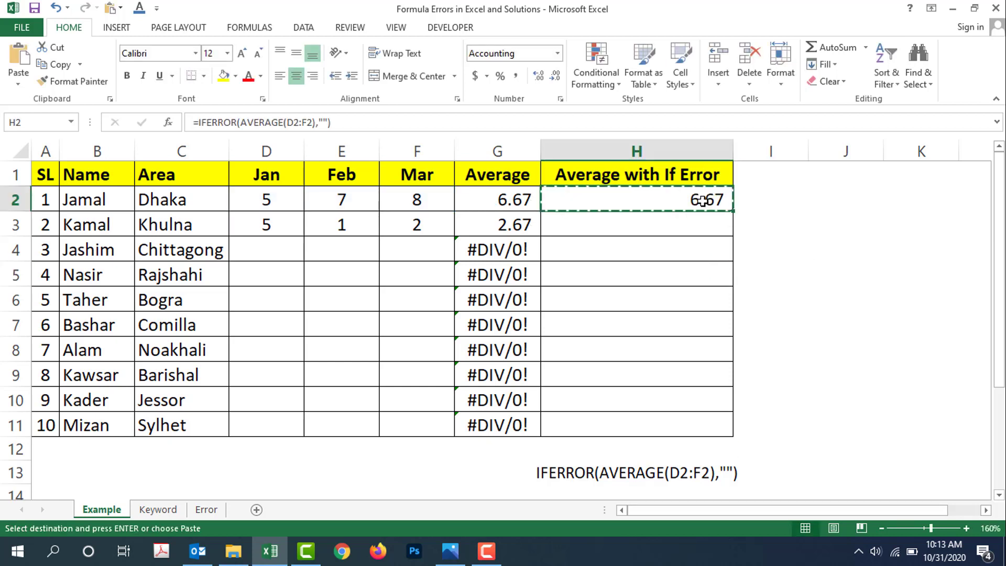
left_click_drag(703, 201, 690, 425)
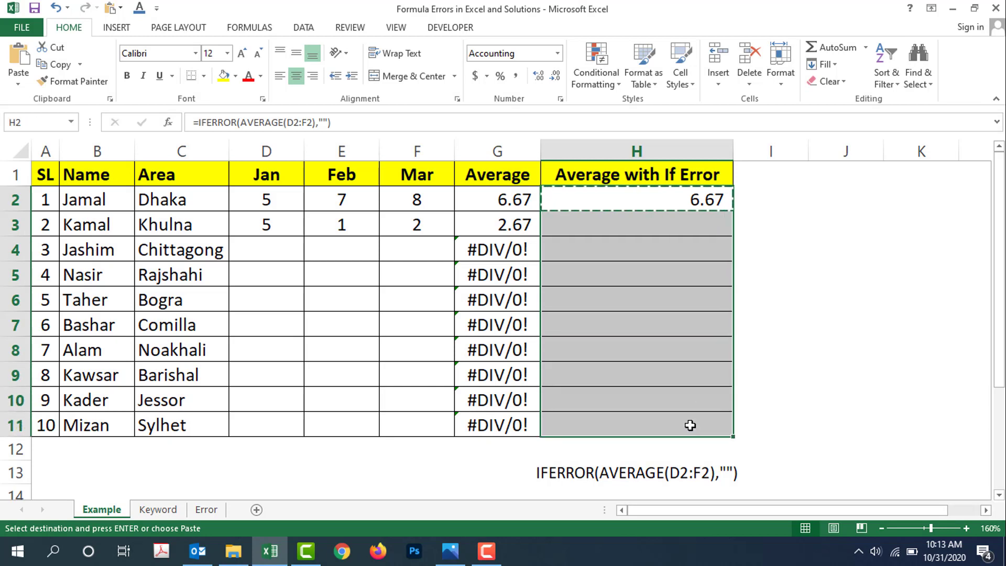
key("ctrl+v")
left_click(783, 320)
left_click_drag(685, 317, 674, 252)
left_click(675, 295)
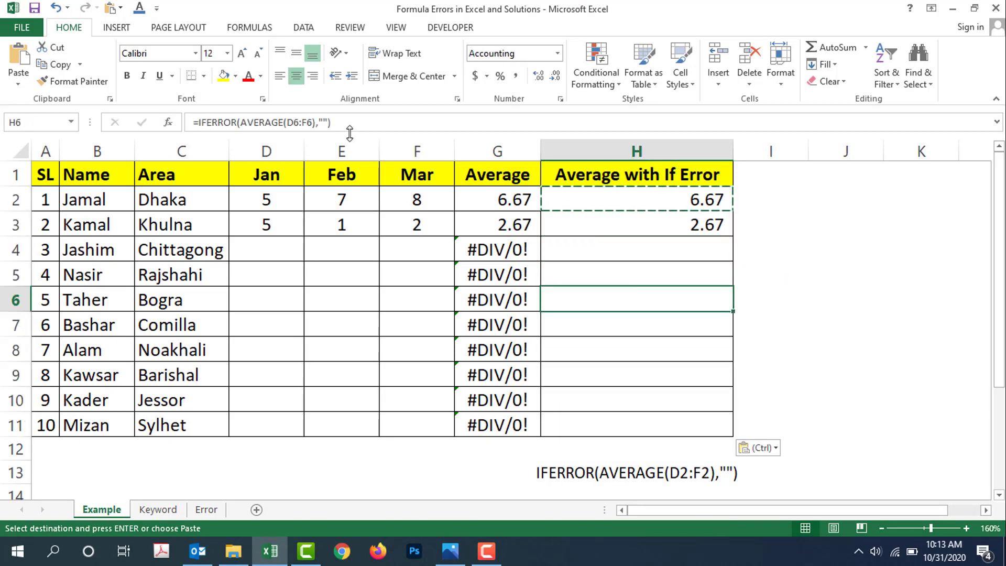